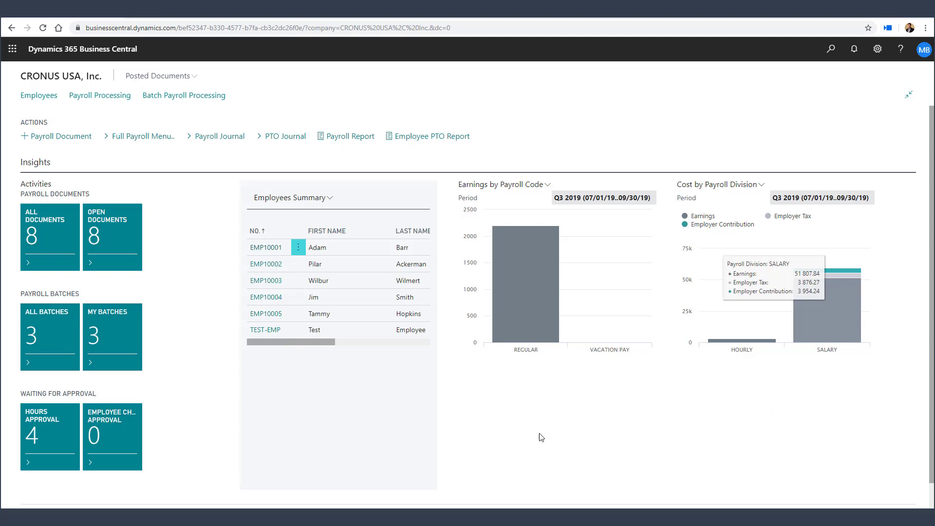
- Open Payroll Setup from the Full Payroll Menu and check that Advanced Settings has Use Job/Job Task on
{"action": "left_click", "coordinate": [133, 138]}
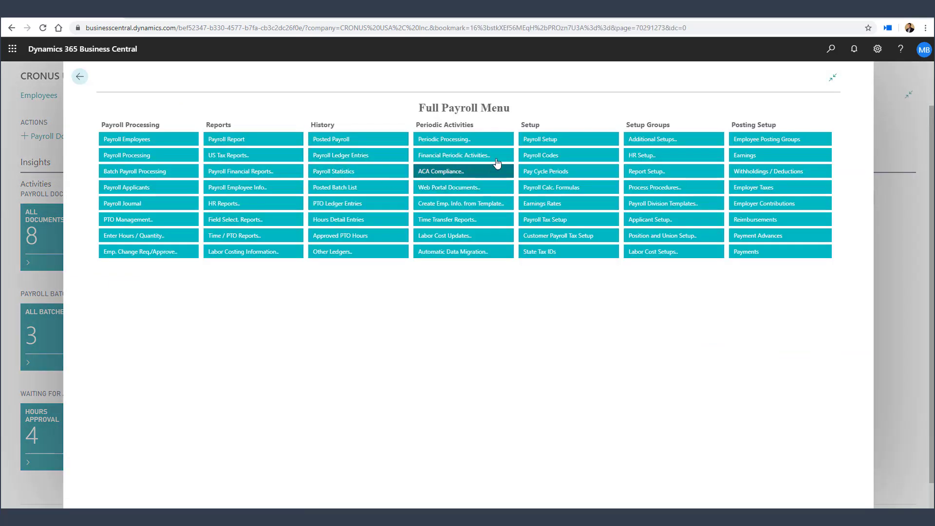
{"action": "left_click", "coordinate": [532, 143]}
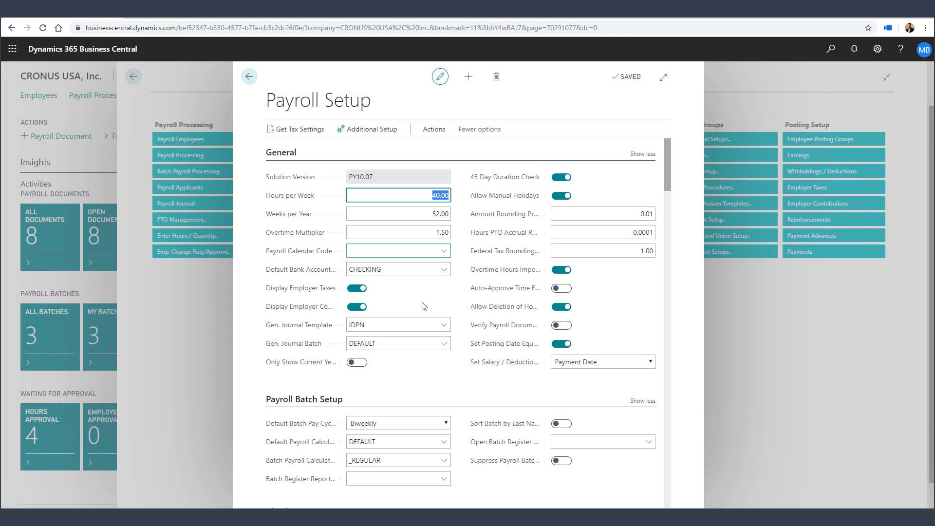
{"action": "scroll", "coordinate": [418, 315], "scroll_direction": "down", "scroll_amount": 7}
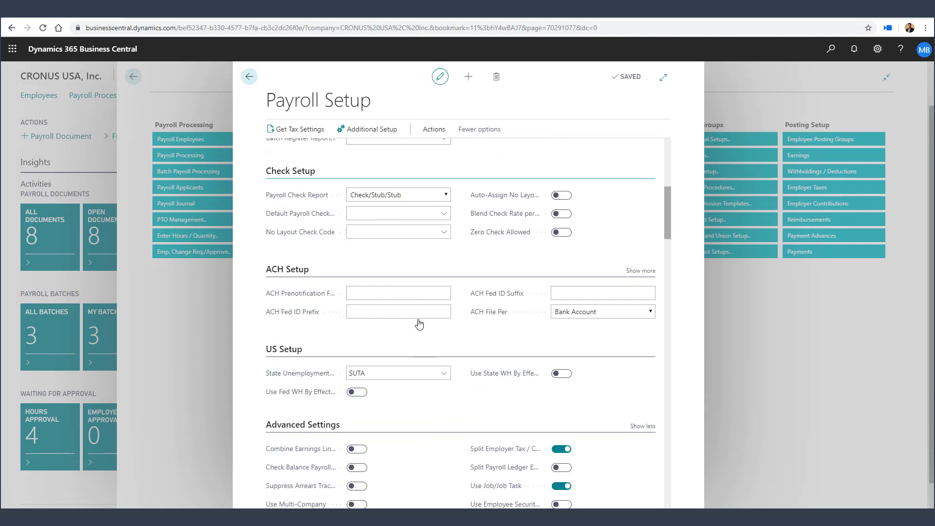
{"action": "scroll", "coordinate": [419, 324], "scroll_direction": "down", "scroll_amount": 3}
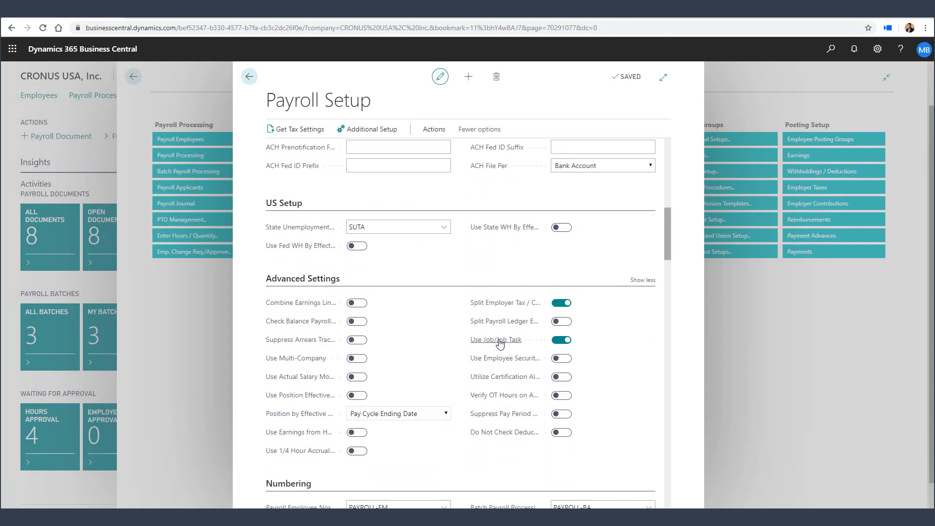
{"action": "mouse_move", "coordinate": [500, 343]}
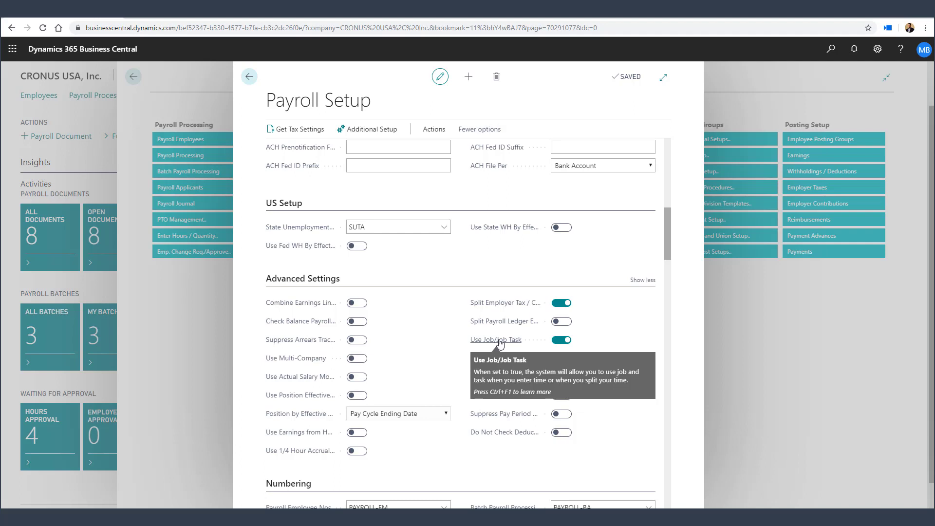
- Scroll to Labor Costing Setup to confirm Use Labor Costing and Sync. with Same Resource No. are on
{"action": "scroll", "coordinate": [500, 343], "scroll_direction": "down", "scroll_amount": 4}
{"action": "scroll", "coordinate": [487, 349], "scroll_direction": "down", "scroll_amount": 4}
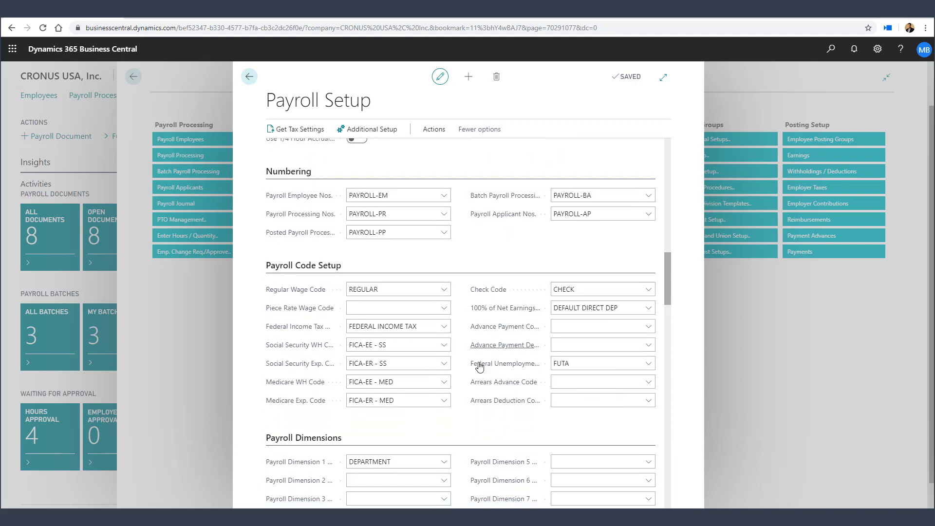
{"action": "scroll", "coordinate": [480, 367], "scroll_direction": "down", "scroll_amount": 10}
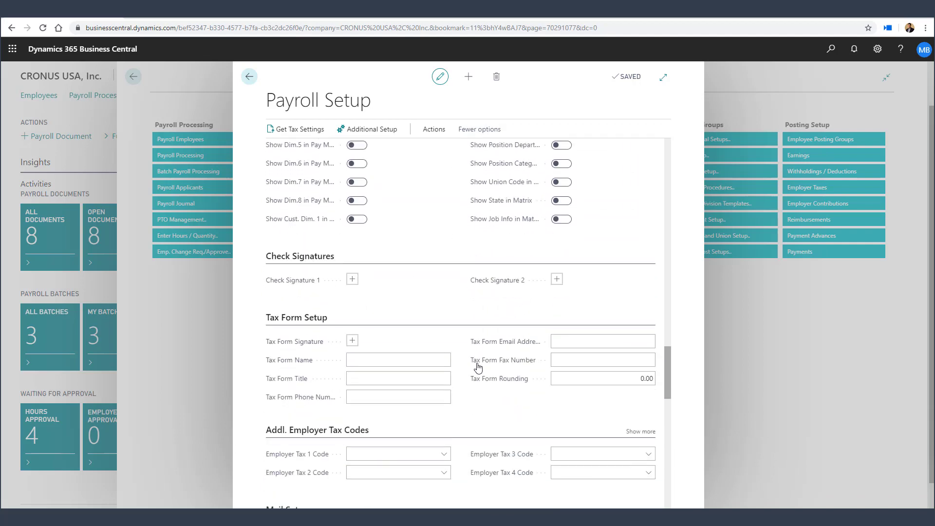
{"action": "scroll", "coordinate": [478, 367], "scroll_direction": "down", "scroll_amount": 7}
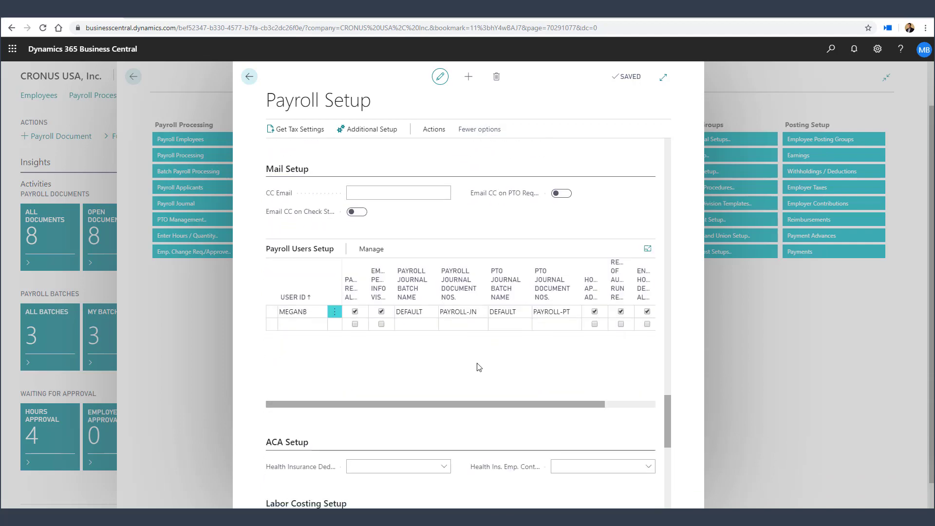
{"action": "scroll", "coordinate": [479, 368], "scroll_direction": "down", "scroll_amount": 3}
{"action": "scroll", "coordinate": [477, 366], "scroll_direction": "down", "scroll_amount": 2}
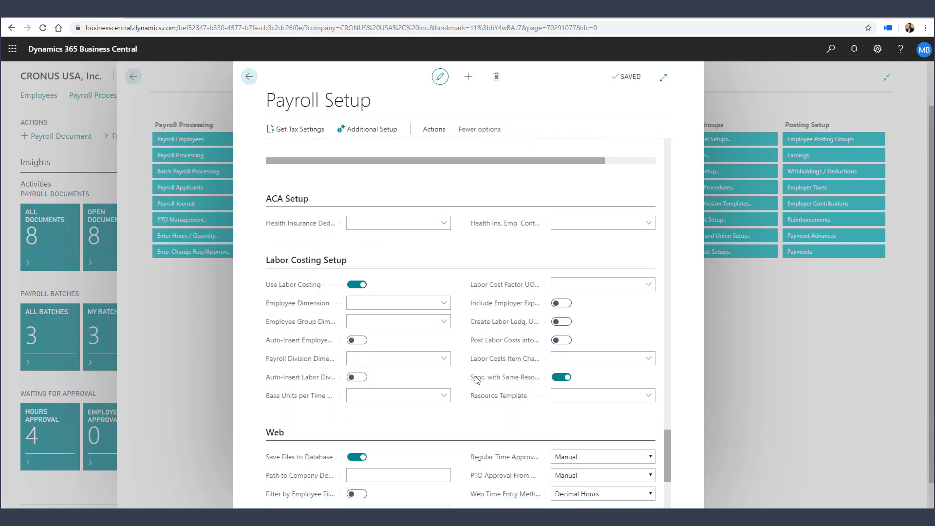
{"action": "mouse_move", "coordinate": [482, 381]}
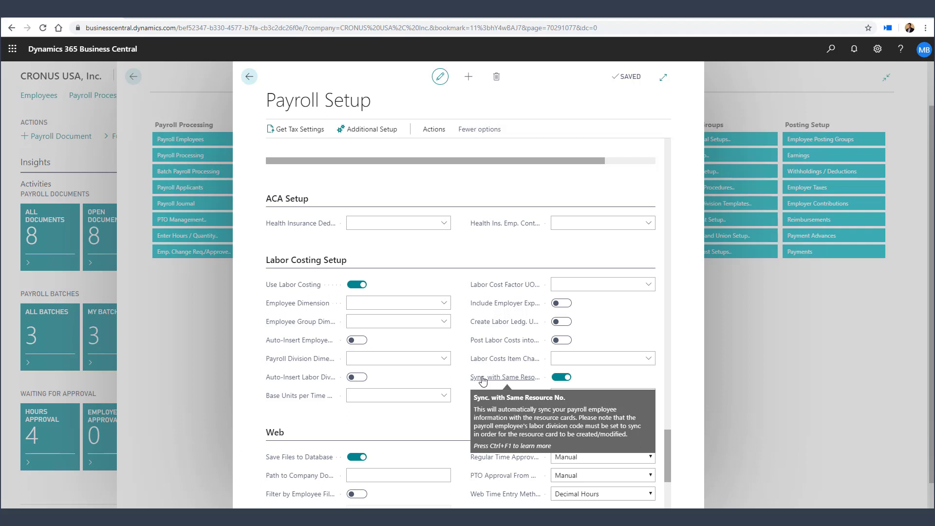
- Return to the role centre and open EMP10001's payroll card, showing Resource No. R0010 under Administration
{"action": "left_click", "coordinate": [249, 78]}
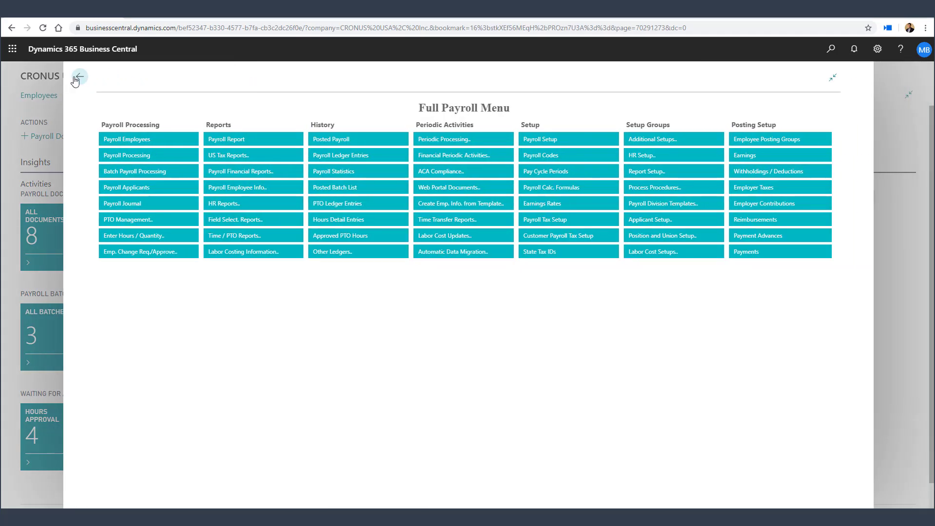
{"action": "left_click", "coordinate": [78, 78]}
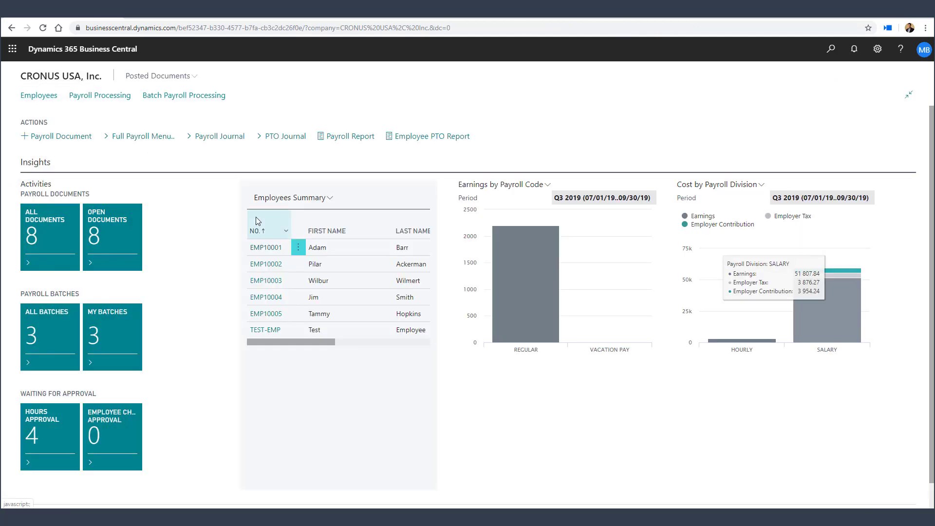
{"action": "left_click", "coordinate": [262, 247]}
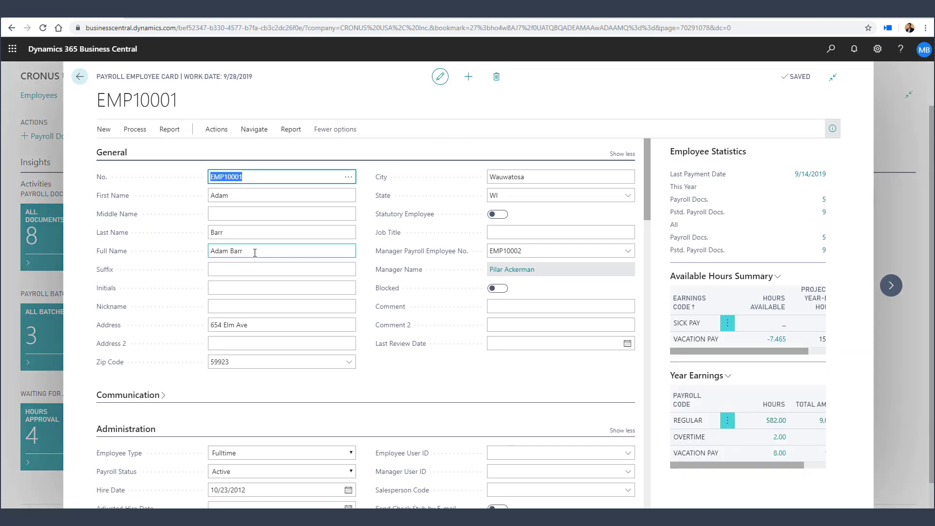
{"action": "scroll", "coordinate": [404, 275], "scroll_direction": "down", "scroll_amount": 3}
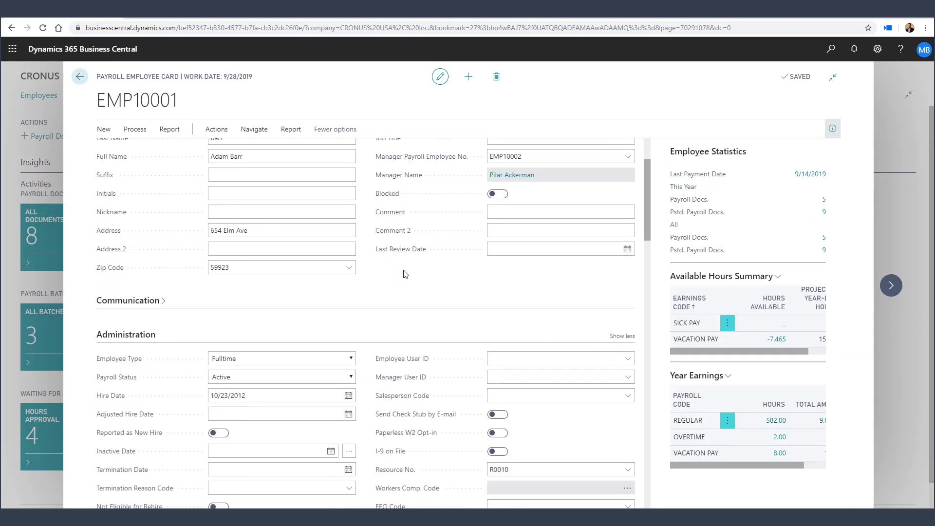
{"action": "mouse_move", "coordinate": [411, 422]}
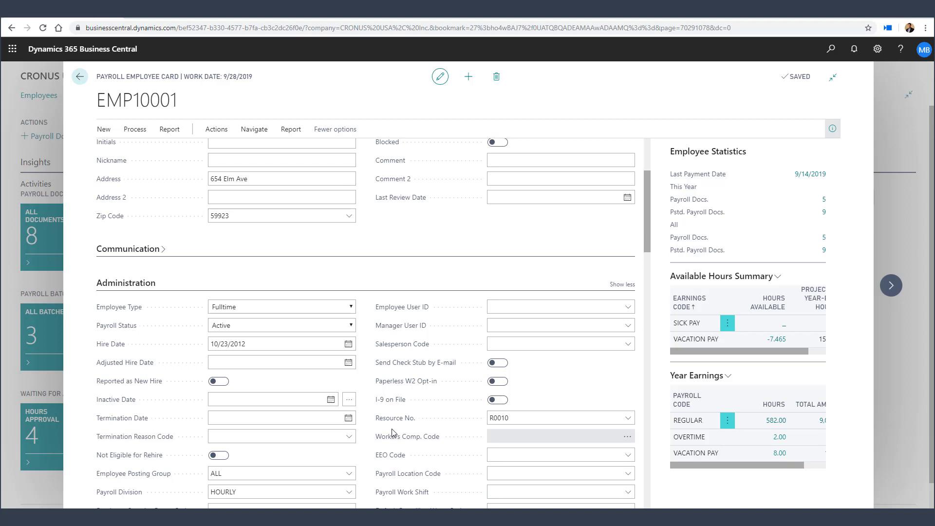
{"action": "left_click", "coordinate": [830, 51]}
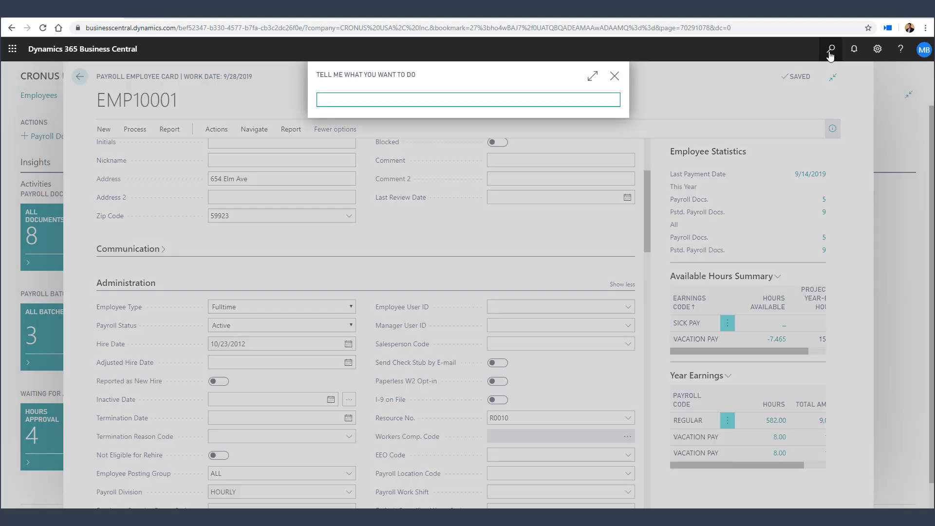
{"action": "type", "text": "resources"}
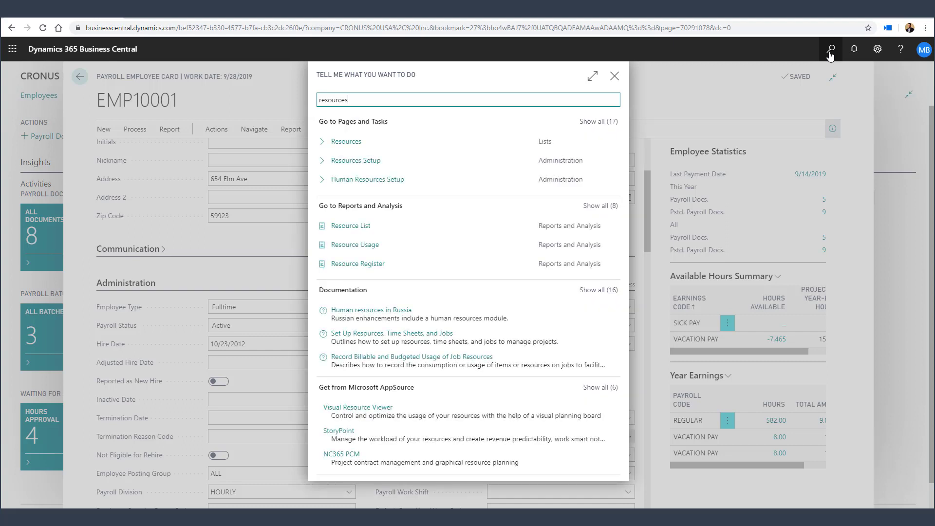
{"action": "left_click", "coordinate": [380, 150]}
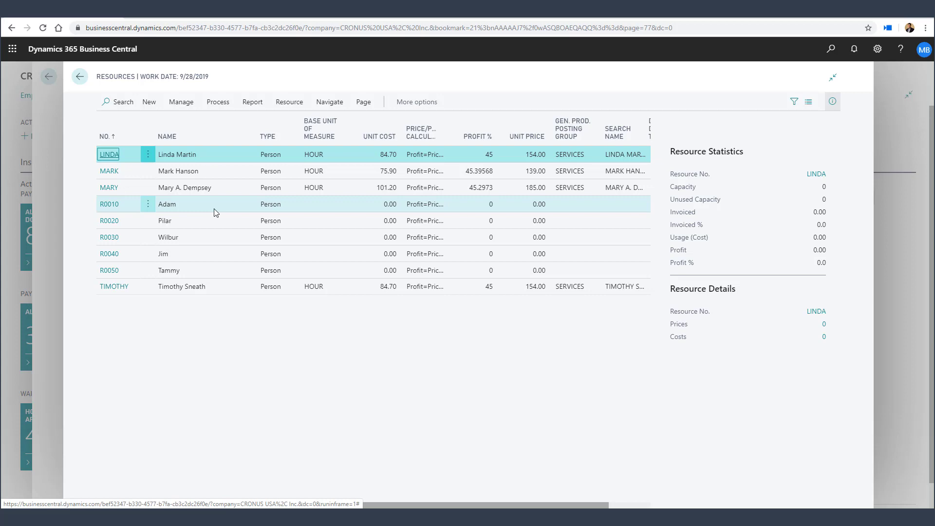
{"action": "left_click", "coordinate": [80, 77]}
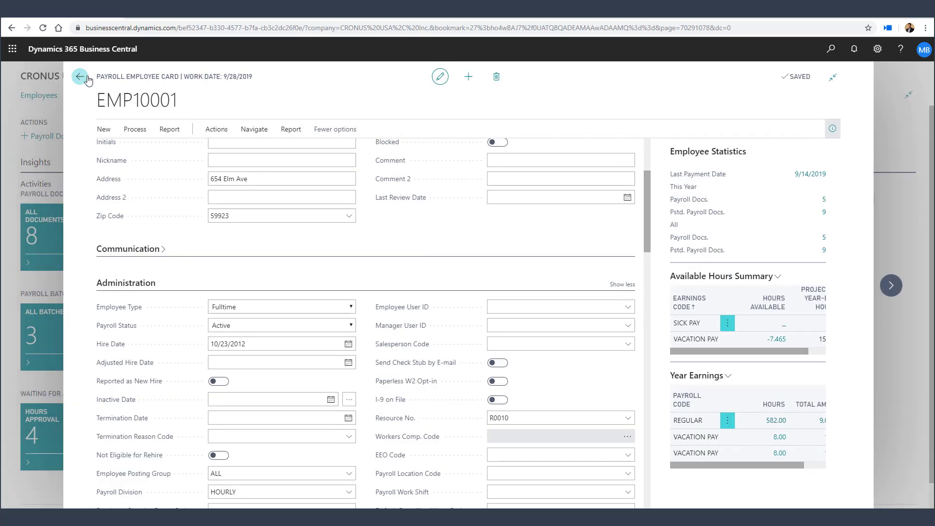
- Back out to the role centre and choose Enter Hours / Quantity from the Full Payroll Menu
{"action": "left_click", "coordinate": [81, 78]}
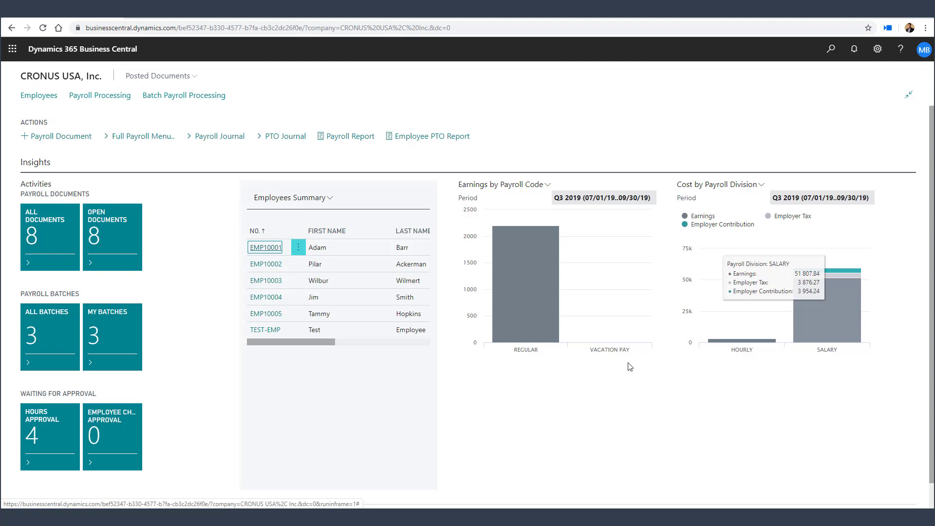
{"action": "left_click", "coordinate": [158, 140]}
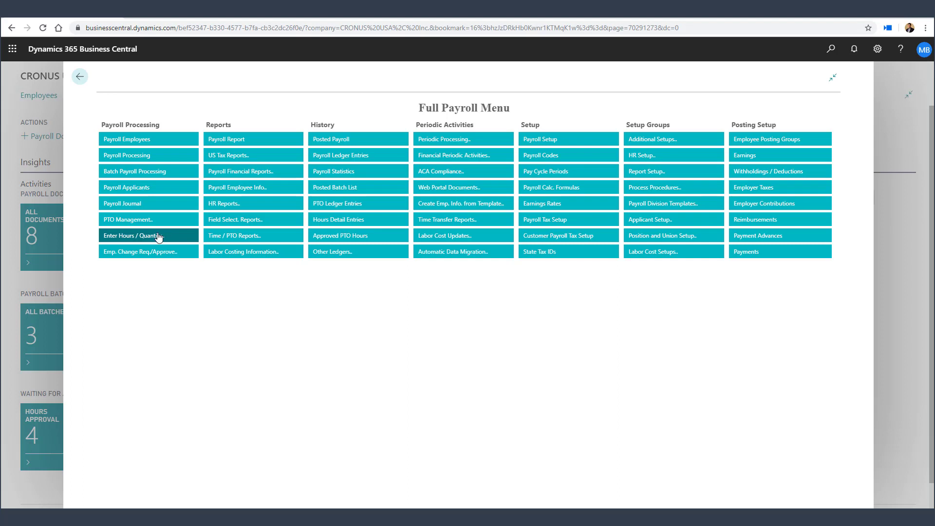
{"action": "left_click", "coordinate": [158, 237]}
- In Manual Hours Details, enter 80 hours on EMP10001's REGULAR line and assign job JOB00010
{"action": "left_click", "coordinate": [155, 253]}
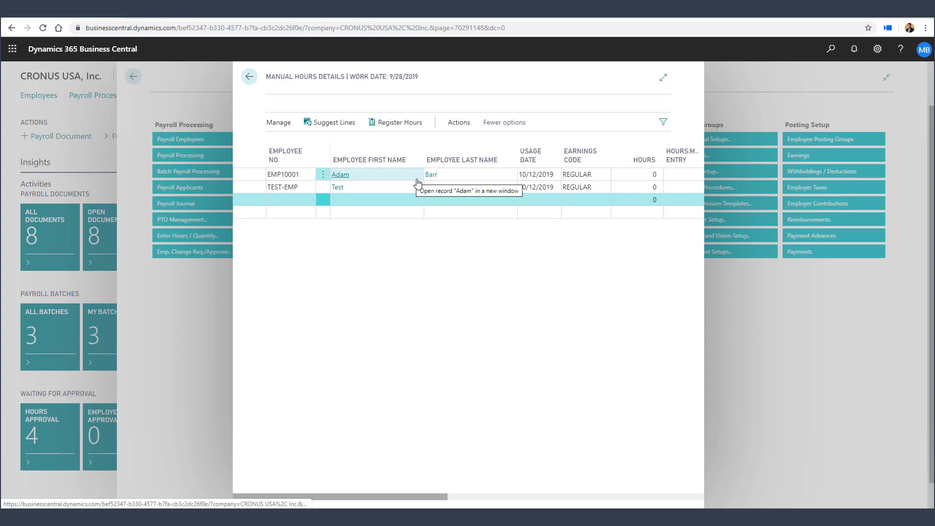
{"action": "left_click", "coordinate": [626, 178]}
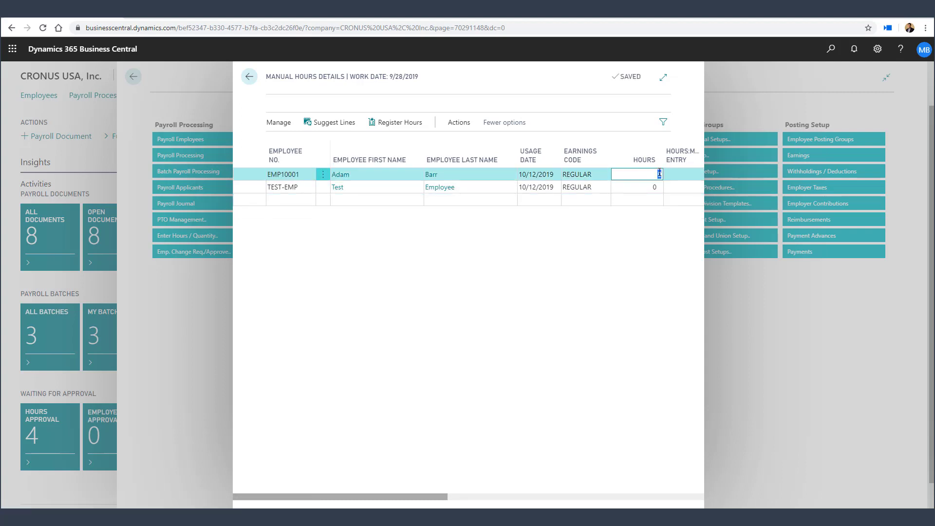
{"action": "type", "text": "80"}
{"action": "key", "text": "Tab"}
{"action": "key", "text": "Tab"}
{"action": "key", "text": "Tab"}
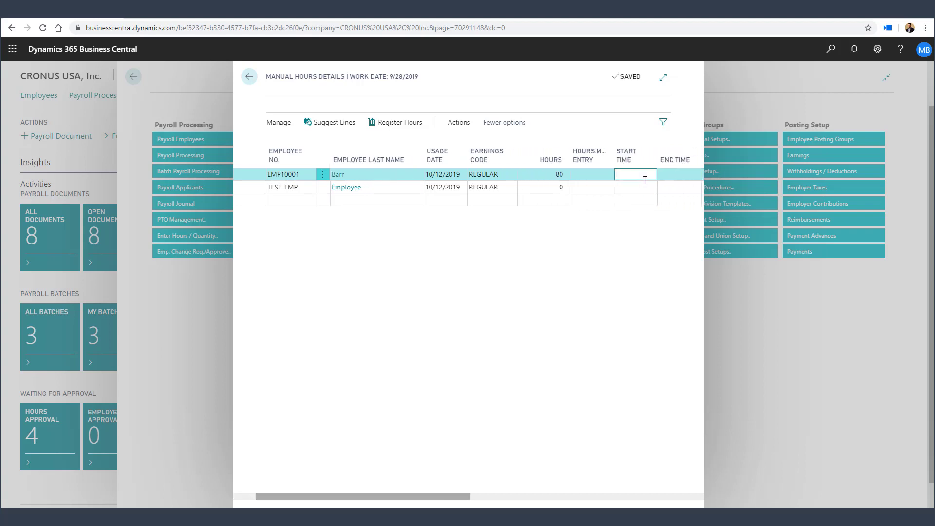
{"action": "key", "text": "Tab"}
{"action": "key", "text": "Tab"}
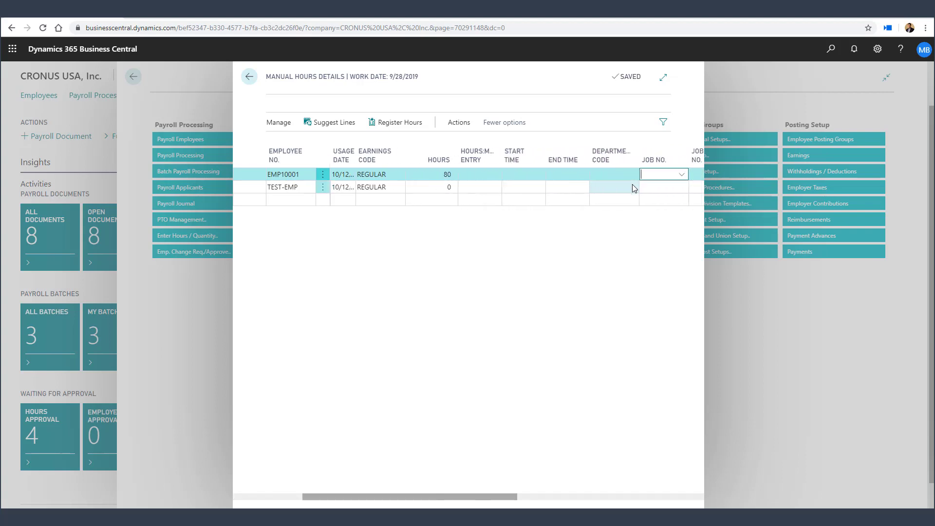
{"action": "left_click", "coordinate": [656, 176]}
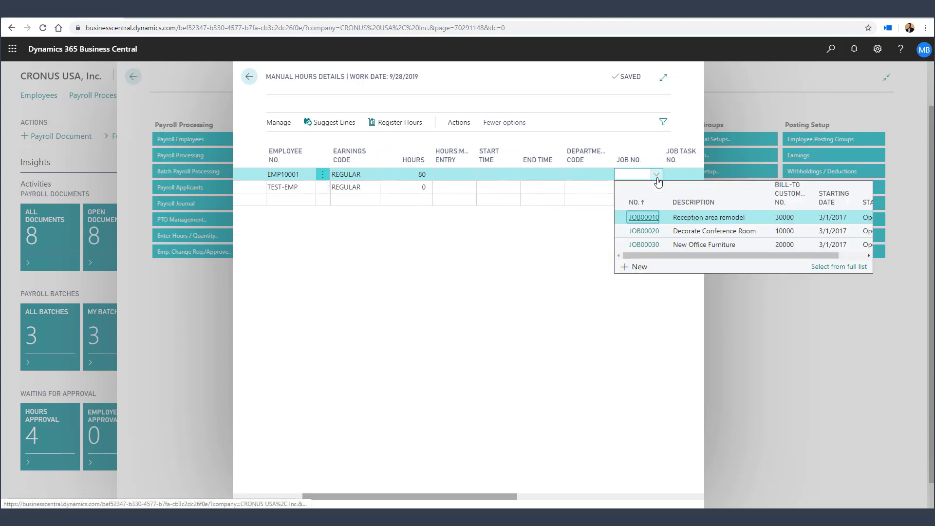
{"action": "left_click", "coordinate": [644, 217]}
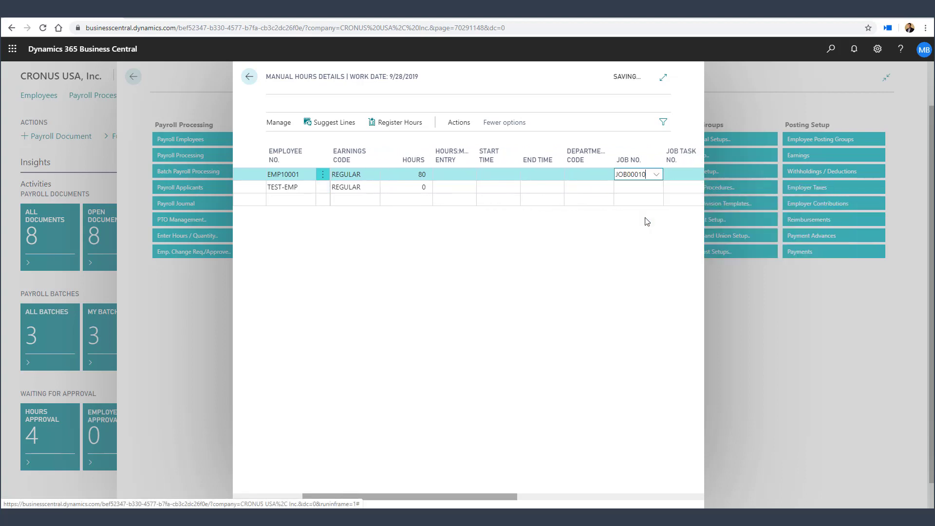
{"action": "left_click", "coordinate": [676, 177]}
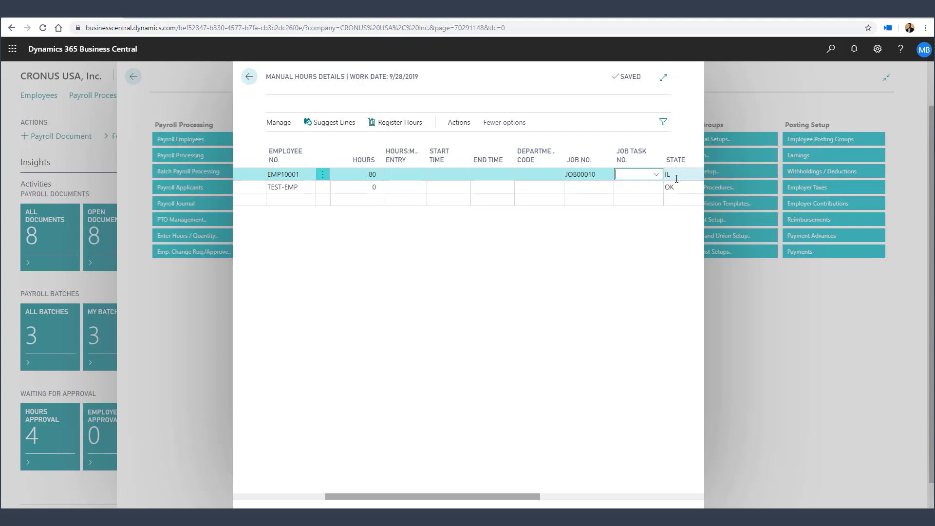
- Return to the Full Payroll Menu and expand the Time Transfer Reports options
{"action": "left_click", "coordinate": [251, 76]}
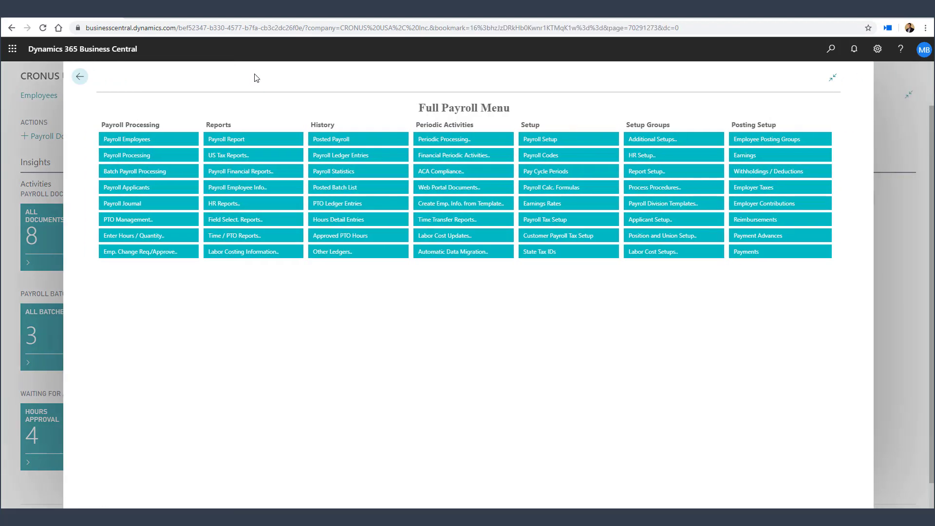
{"action": "left_click", "coordinate": [465, 222]}
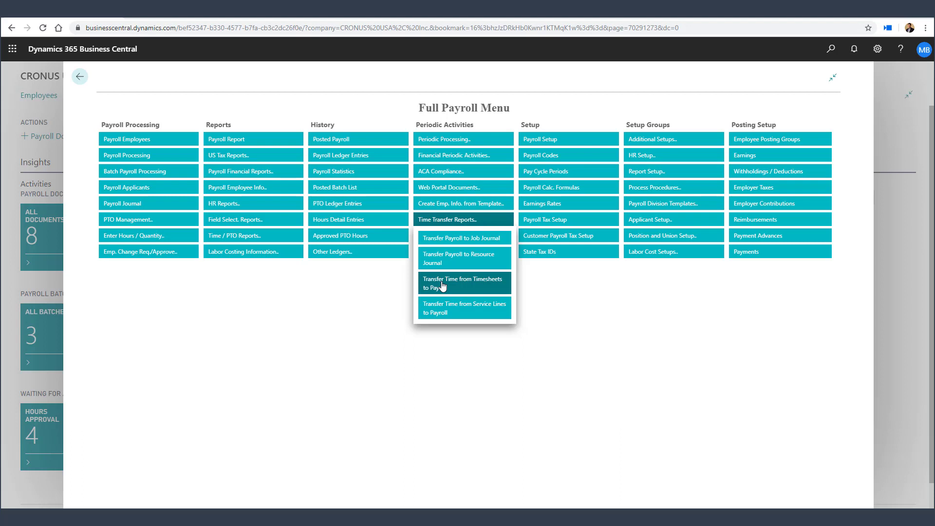
{"action": "left_click", "coordinate": [442, 286]}
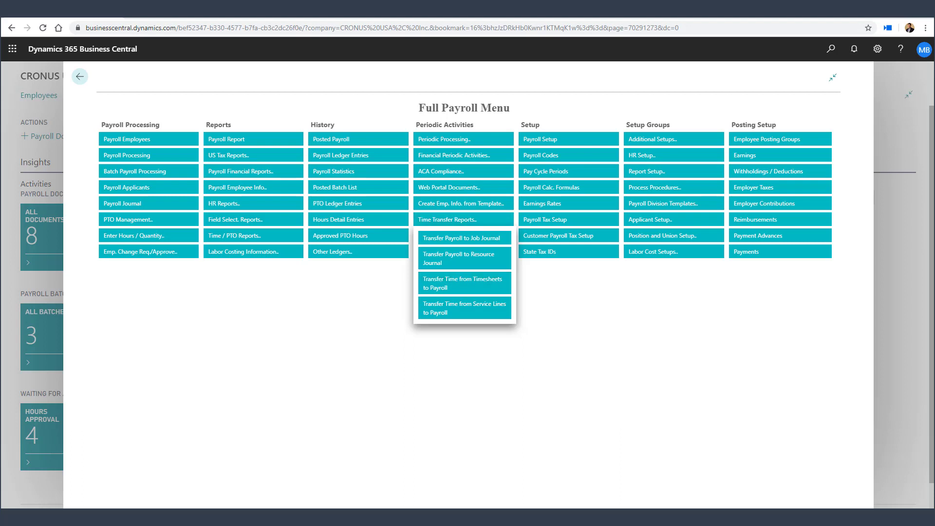